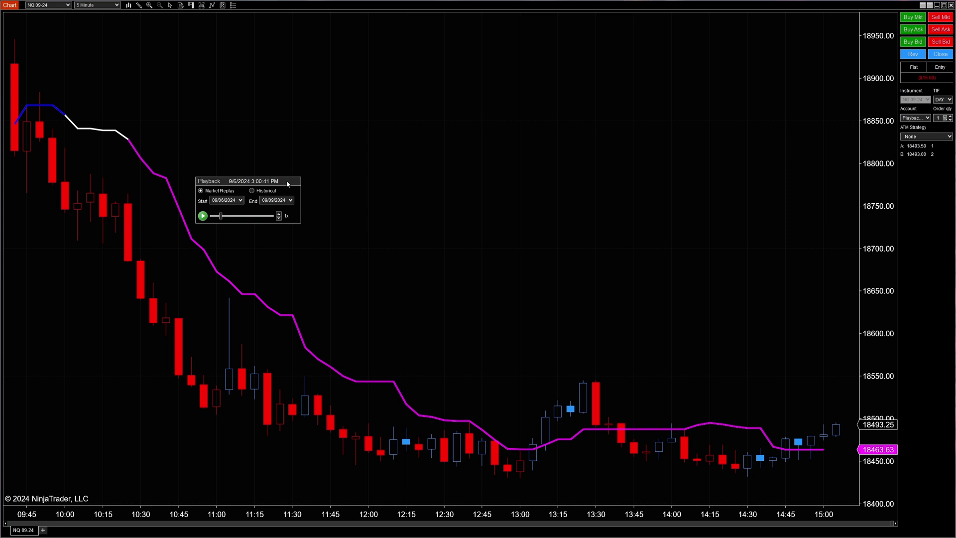
Step: Toggle Chart Trader off with Ctrl+T so the NQ 09-24 5-minute chart spans the full window
{"action": "key", "text": "ctrl+t"}
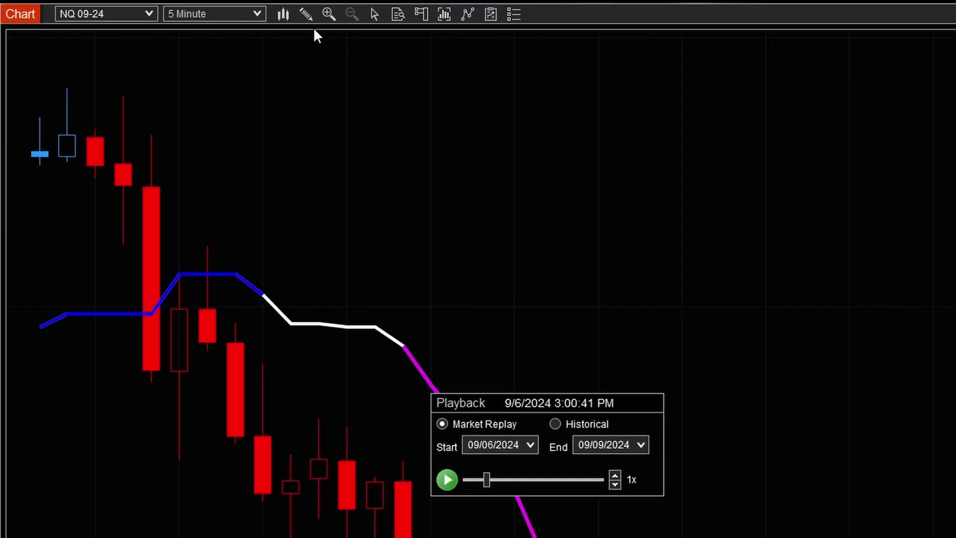
Step: Set the Chart Trader dropdown to Chart Trader to show the buy/sell panel and Playback account
{"action": "left_click", "coordinate": [422, 15]}
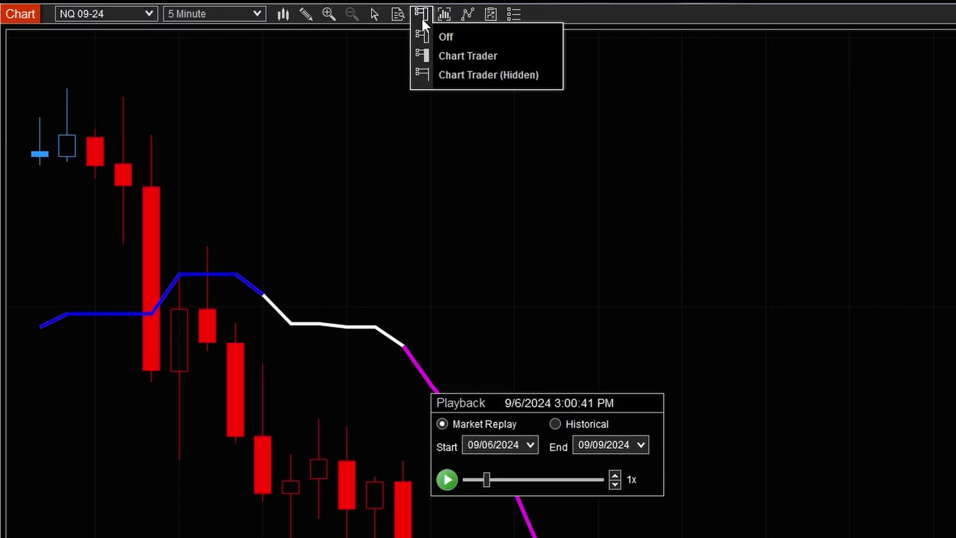
{"action": "left_click", "coordinate": [445, 56]}
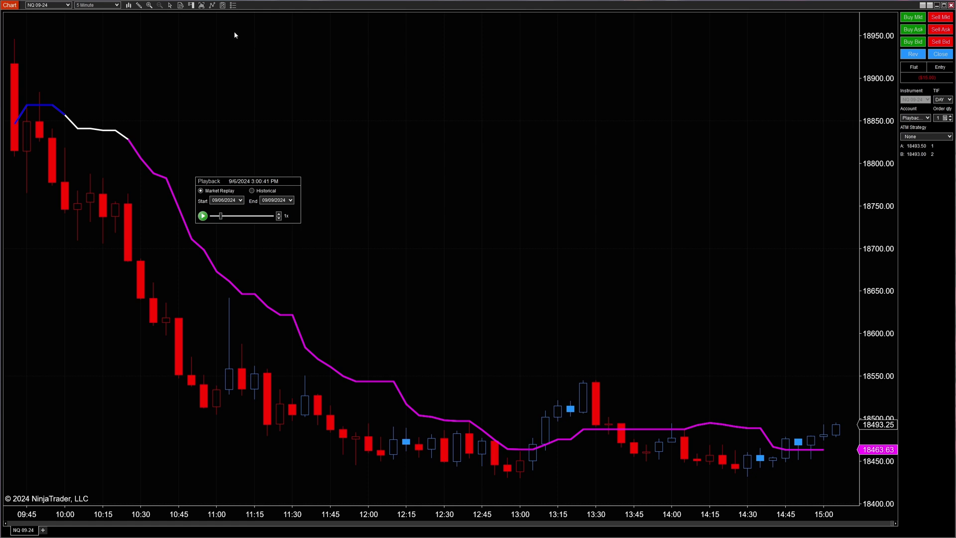
{"action": "left_click", "coordinate": [191, 5]}
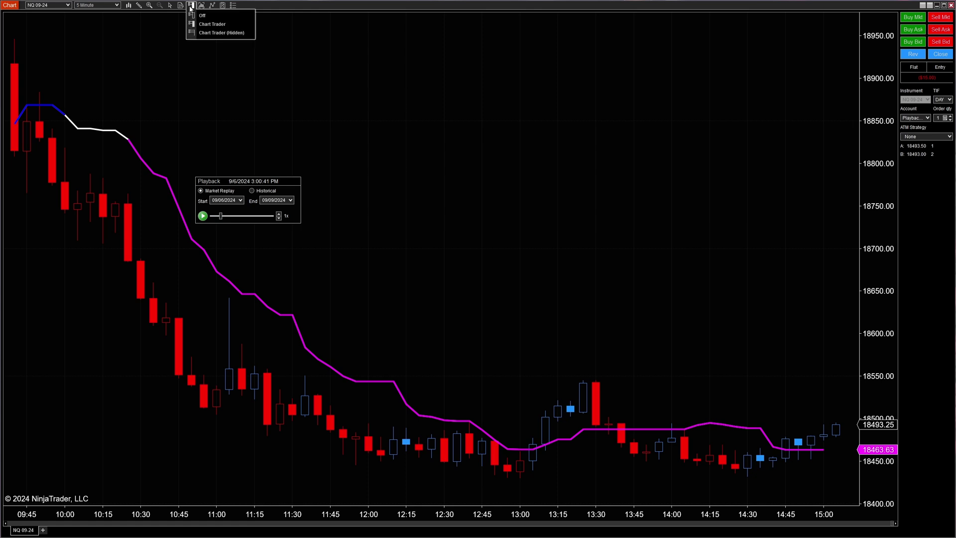
{"action": "left_click", "coordinate": [213, 24]}
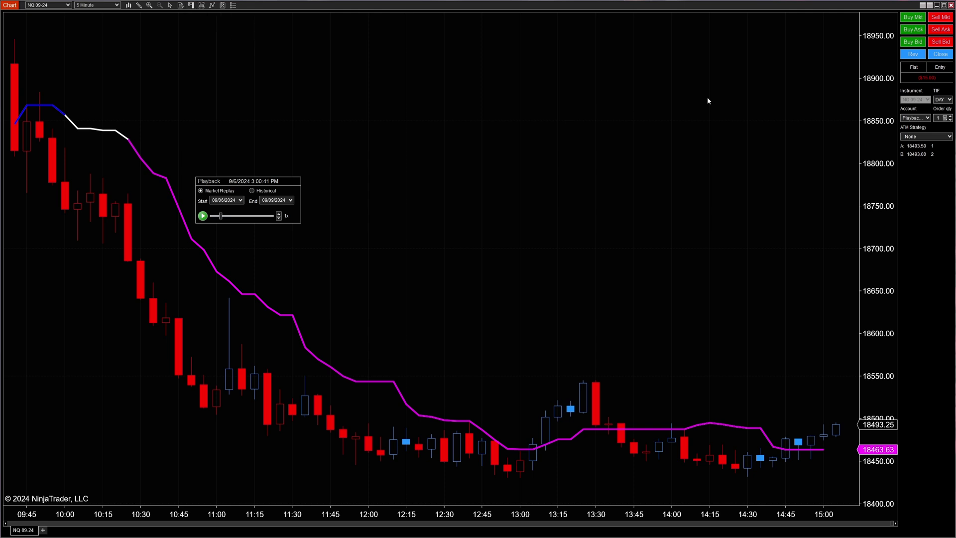
Step: Buy one NQ contract at the ask, then briefly play and pause the replay
{"action": "left_click", "coordinate": [912, 17]}
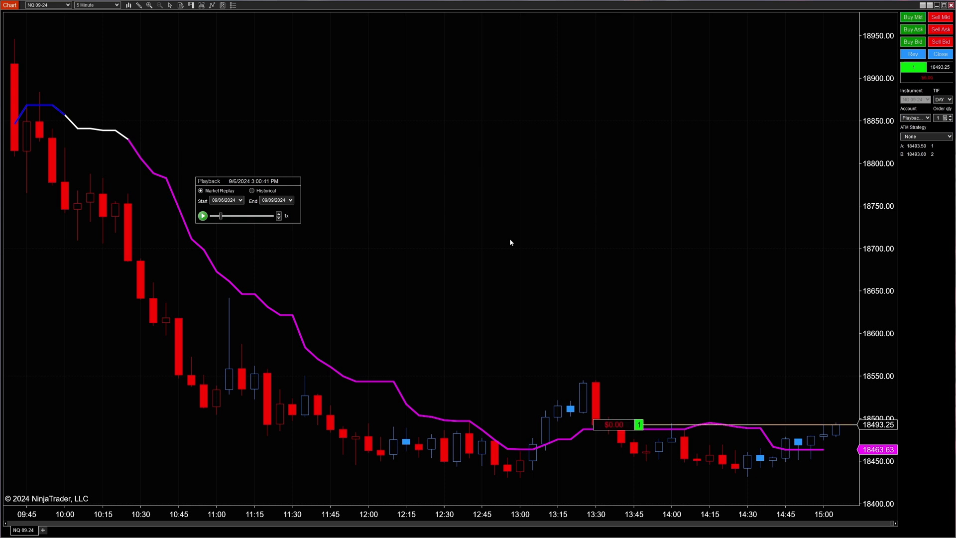
{"action": "left_click", "coordinate": [203, 215]}
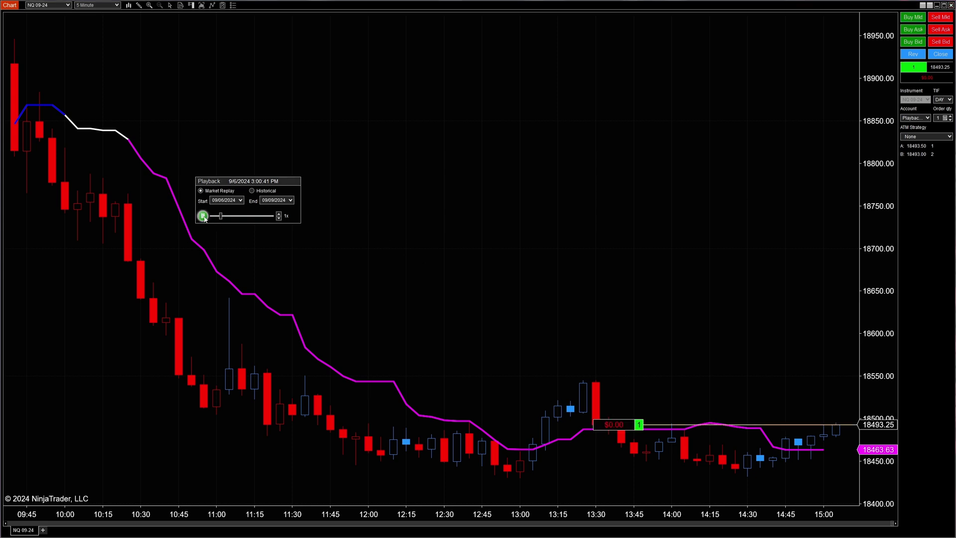
{"action": "left_click", "coordinate": [202, 216]}
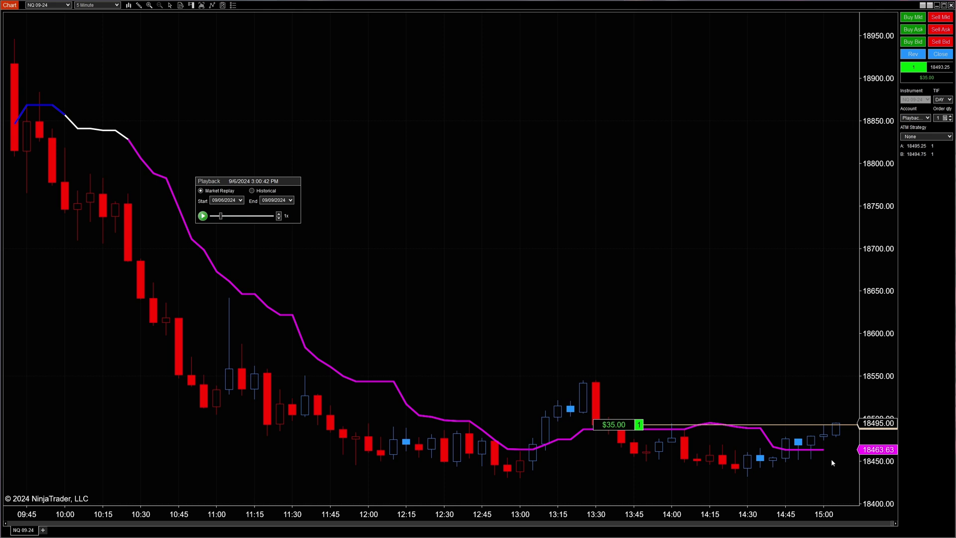
Step: Inspect the chart's right-click order menu and set Chart Trader to Off
{"action": "right_click", "coordinate": [630, 208]}
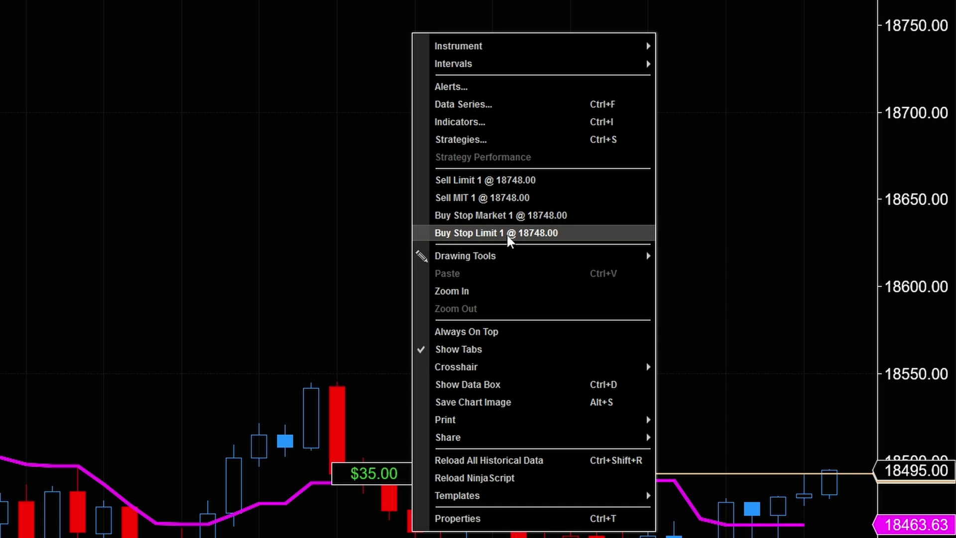
{"action": "left_click", "coordinate": [209, 18]}
{"action": "left_click", "coordinate": [191, 5]}
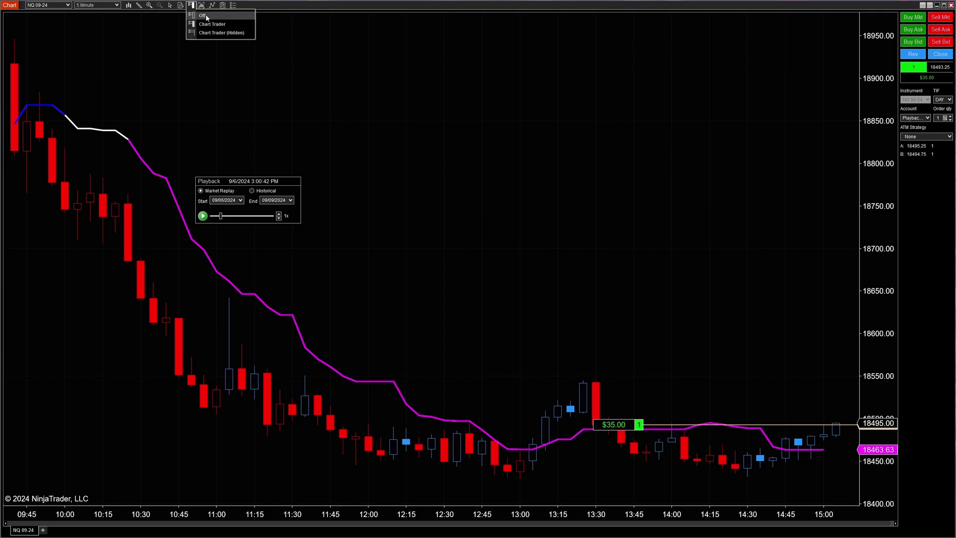
{"action": "left_click", "coordinate": [203, 16]}
{"action": "right_click", "coordinate": [602, 182]}
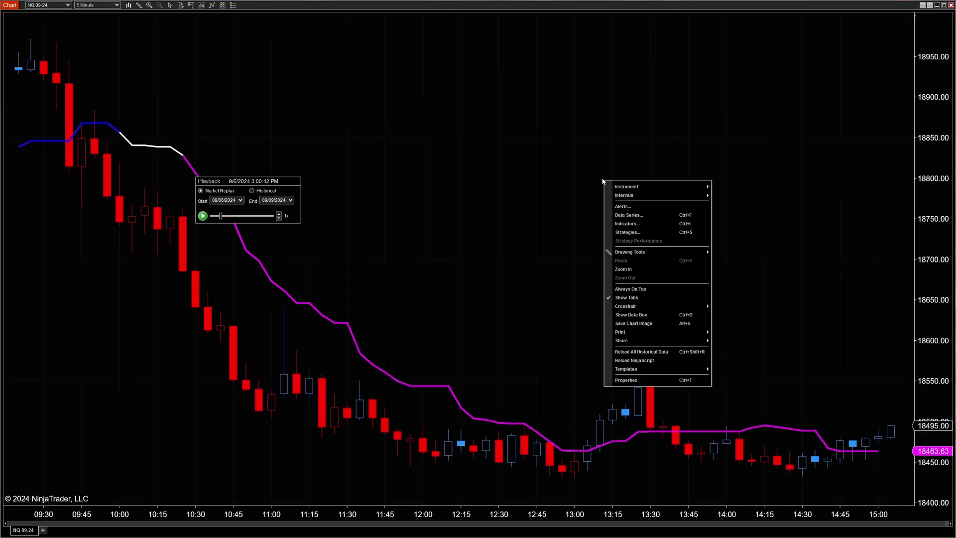
{"action": "left_click", "coordinate": [320, 209]}
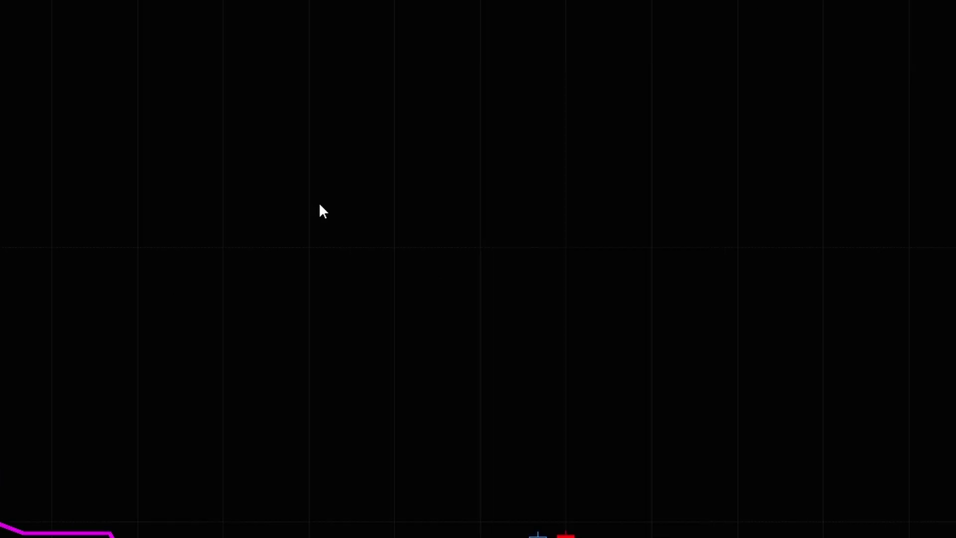
{"action": "right_click", "coordinate": [435, 163]}
{"action": "key", "text": "Escape"}
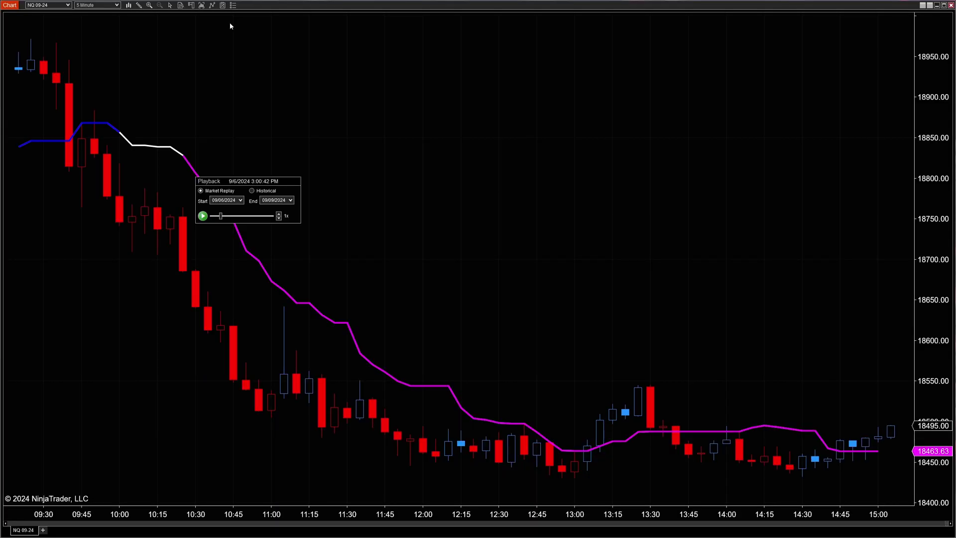
Step: Set Chart Trader to Hidden, keeping the position marker, and shift the bars left
{"action": "left_click", "coordinate": [191, 5]}
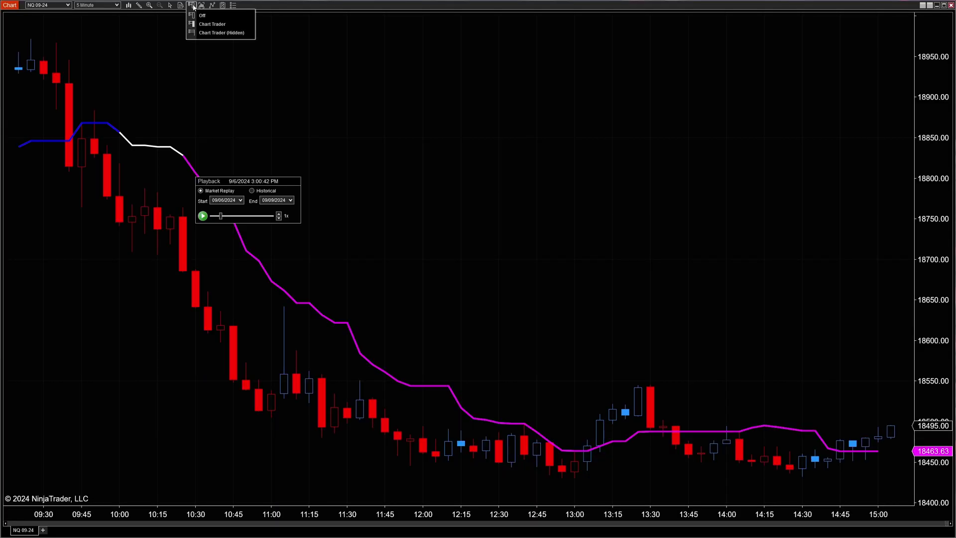
{"action": "left_click", "coordinate": [217, 33]}
{"action": "right_click", "coordinate": [616, 193]}
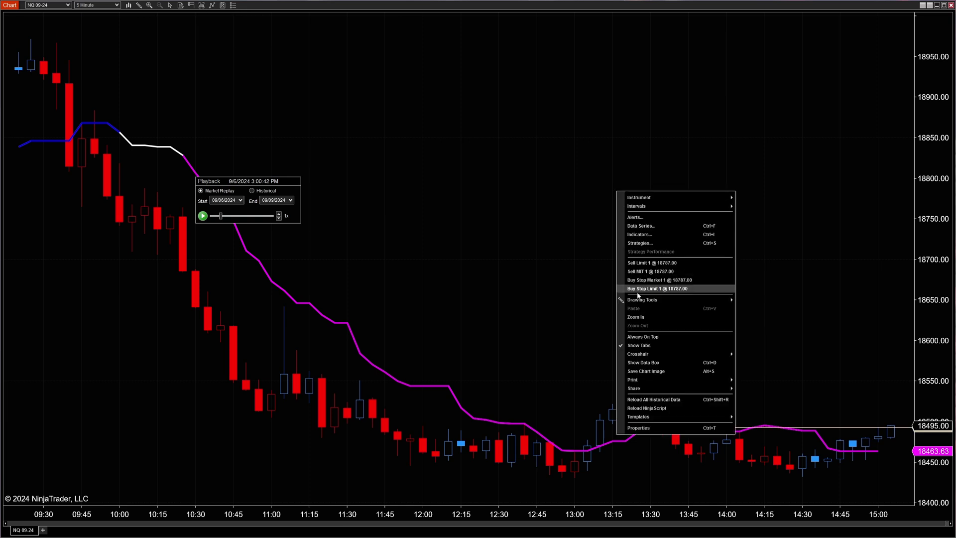
{"action": "left_click", "coordinate": [543, 250]}
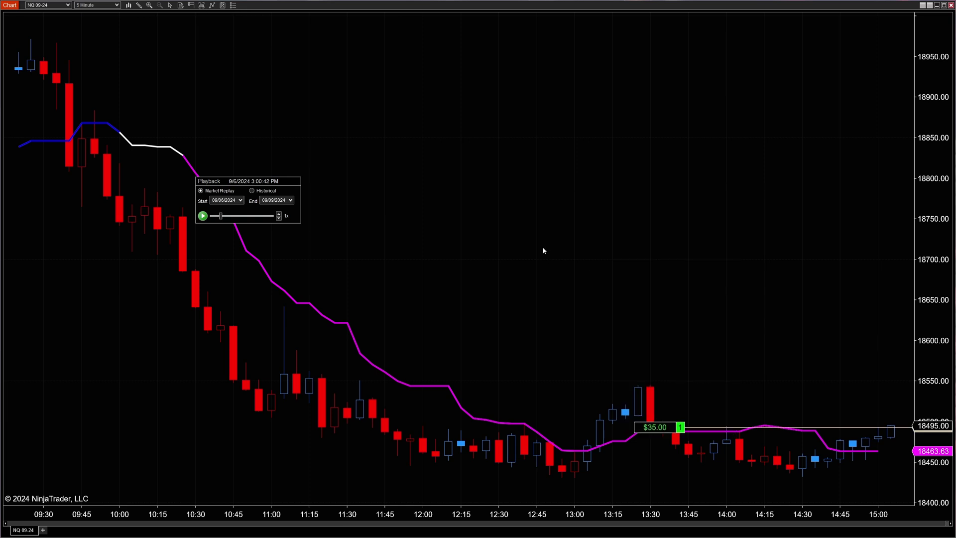
{"action": "left_click", "coordinate": [191, 6]}
{"action": "left_click", "coordinate": [215, 26]}
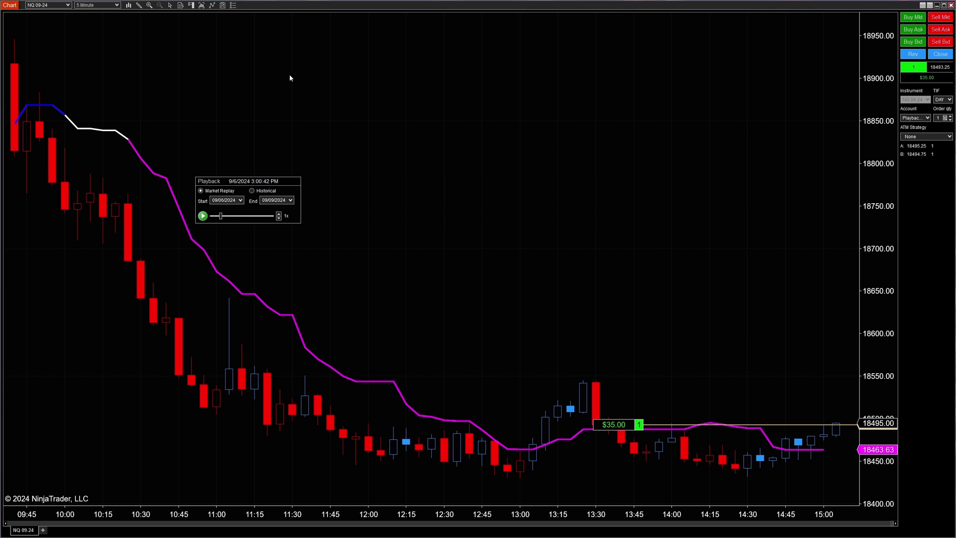
{"action": "left_click", "coordinate": [191, 7]}
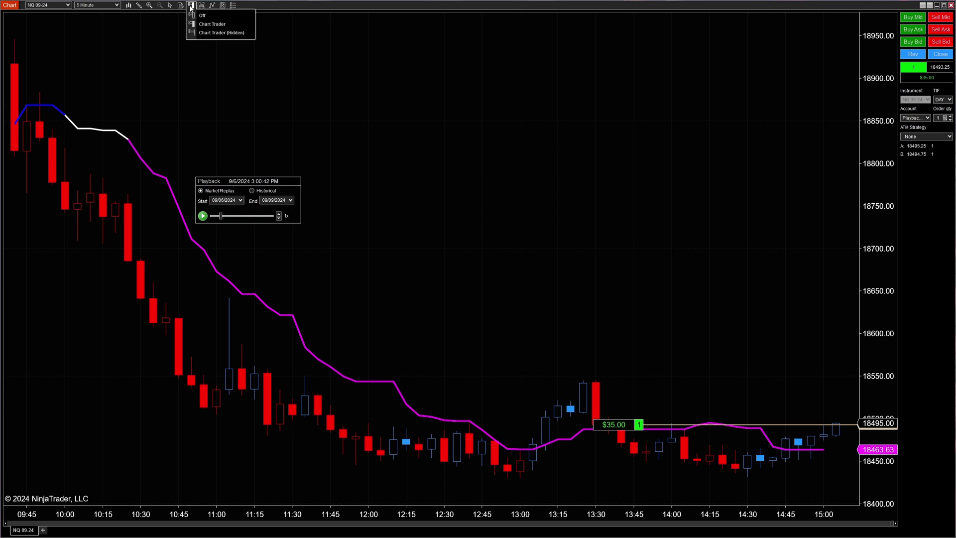
{"action": "left_click", "coordinate": [221, 33]}
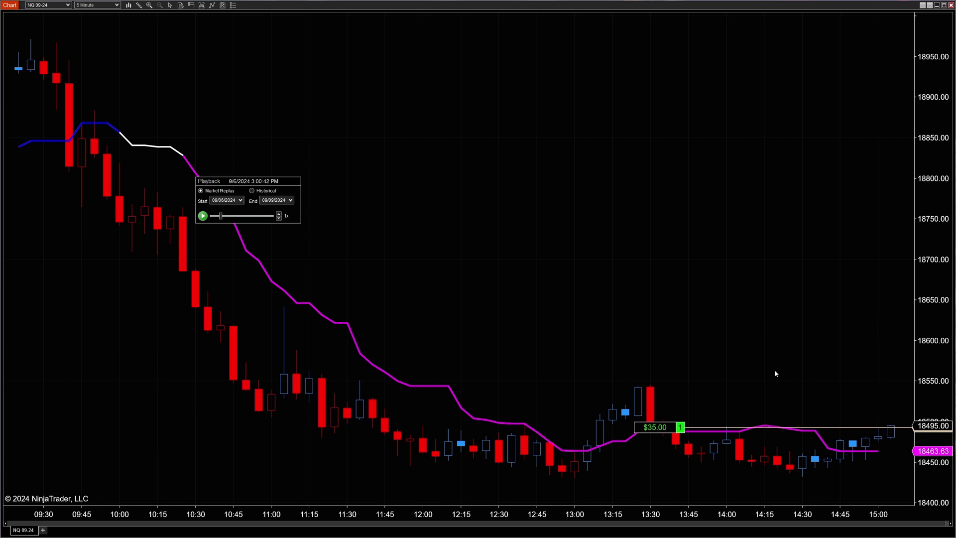
{"action": "left_click_drag", "start_coordinate": [775, 369], "coordinate": [712, 329]}
Step: Place a one-contract sell stop market at 18468.25 and run the replay at 15x
{"action": "right_click", "coordinate": [823, 444]}
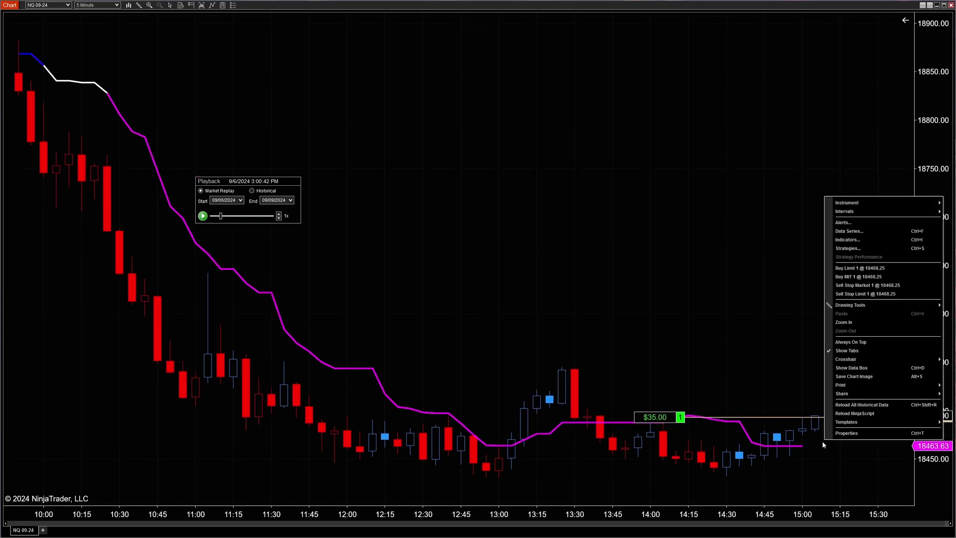
{"action": "left_click", "coordinate": [847, 286]}
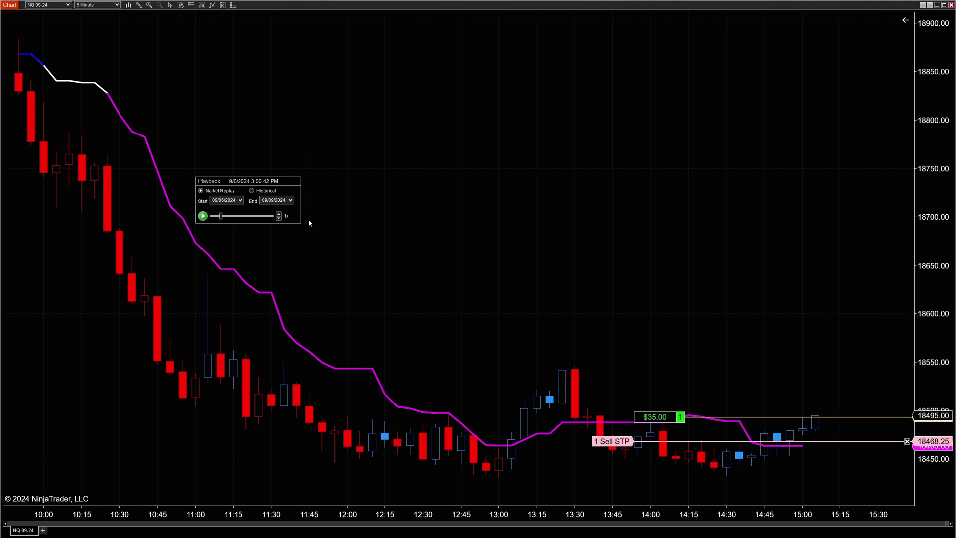
{"action": "left_click", "coordinate": [202, 216]}
{"action": "left_click_drag", "start_coordinate": [285, 182], "coordinate": [478, 206]}
{"action": "left_click", "coordinate": [471, 238]}
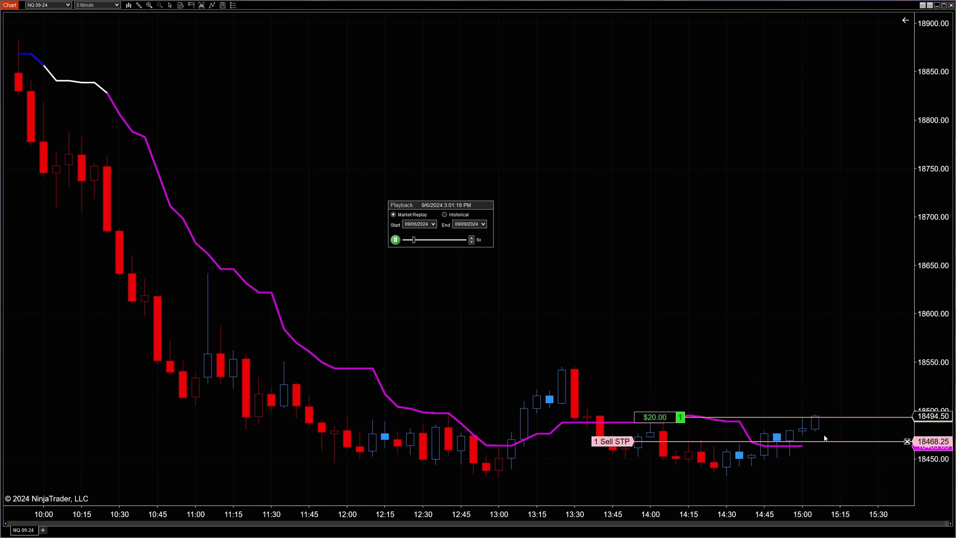
{"action": "left_click", "coordinate": [471, 238]}
{"action": "left_click", "coordinate": [472, 238]}
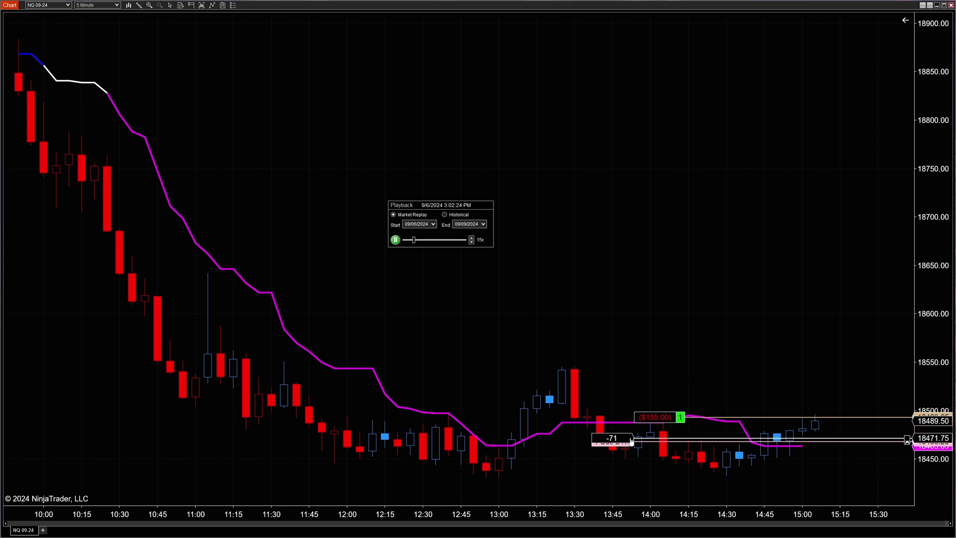
Step: Trail the sell stop to 18475.25, then breakeven at 18493.25 at 20x, and pause
{"action": "left_click_drag", "start_coordinate": [631, 439], "coordinate": [642, 435]}
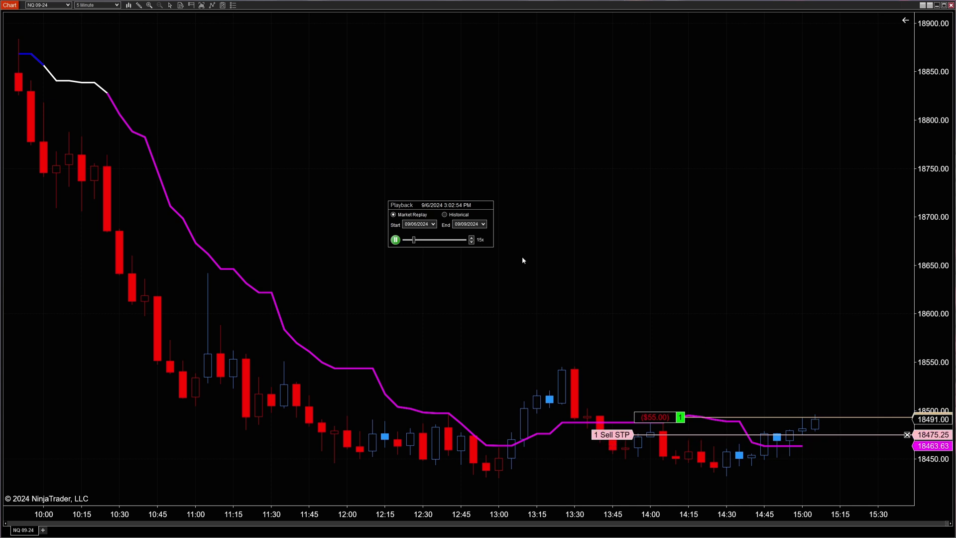
{"action": "left_click", "coordinate": [471, 238]}
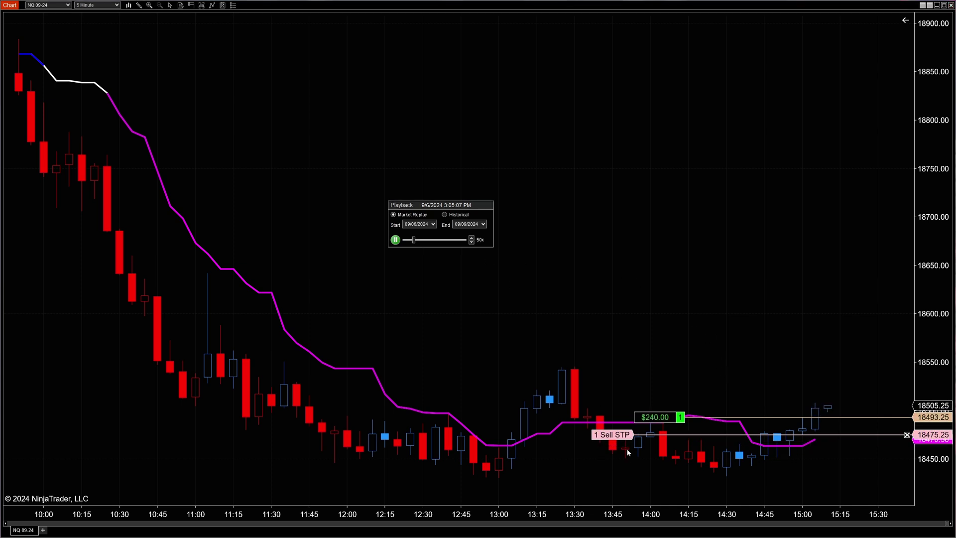
{"action": "left_click_drag", "start_coordinate": [621, 440], "coordinate": [625, 417]}
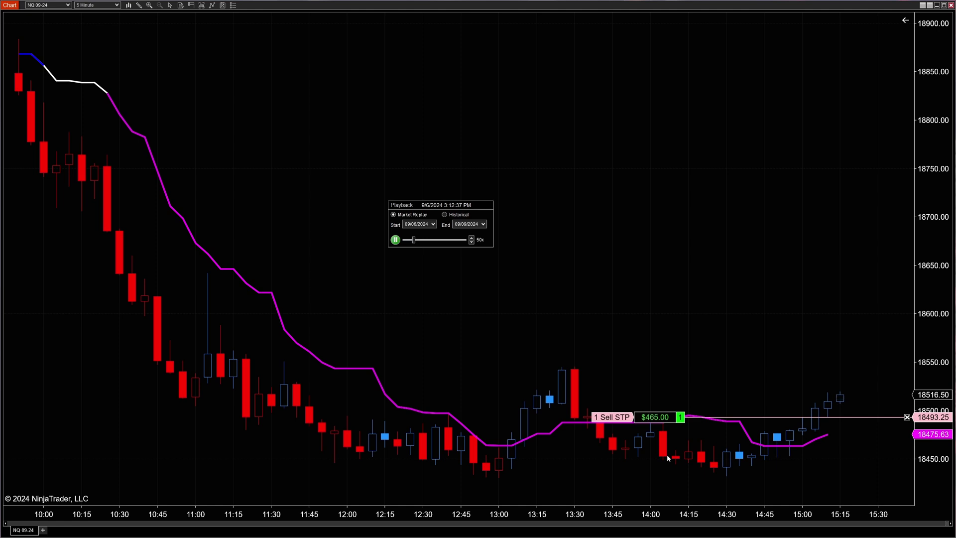
{"action": "left_click", "coordinate": [396, 239]}
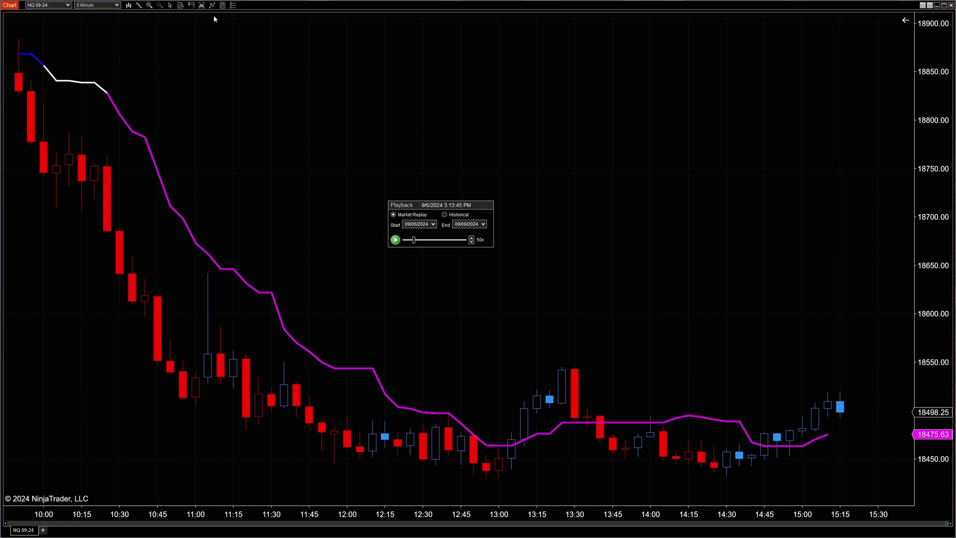
Step: Restore Chart Trader, buy one contract at market, and start a sell stop limit at 18475.75
{"action": "left_click", "coordinate": [191, 5]}
{"action": "left_click", "coordinate": [213, 25]}
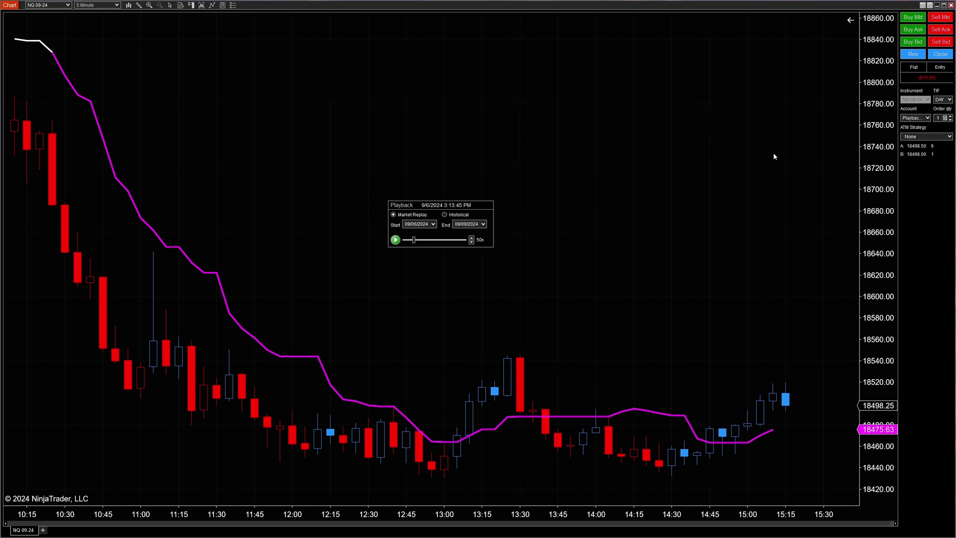
{"action": "left_click", "coordinate": [912, 17]}
{"action": "right_click", "coordinate": [781, 342]}
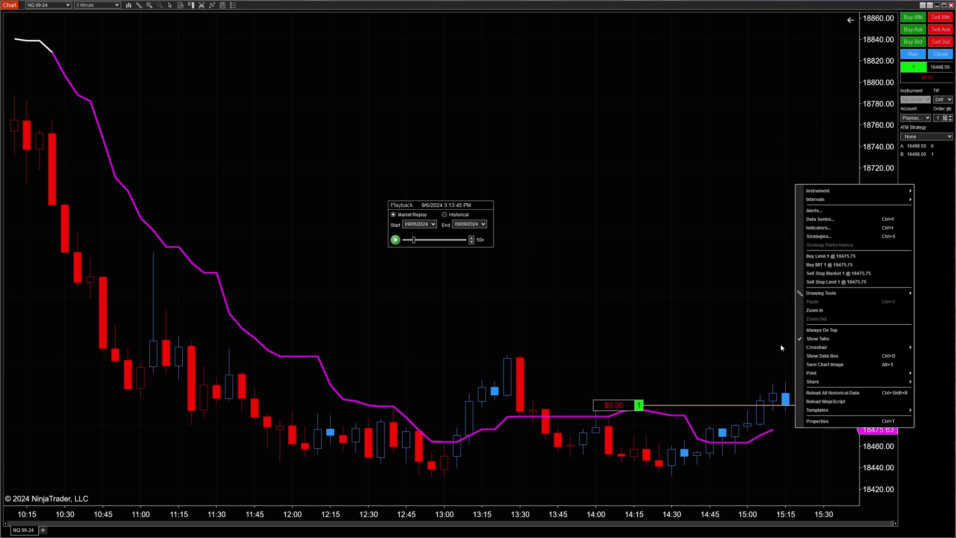
{"action": "left_click", "coordinate": [822, 282]}
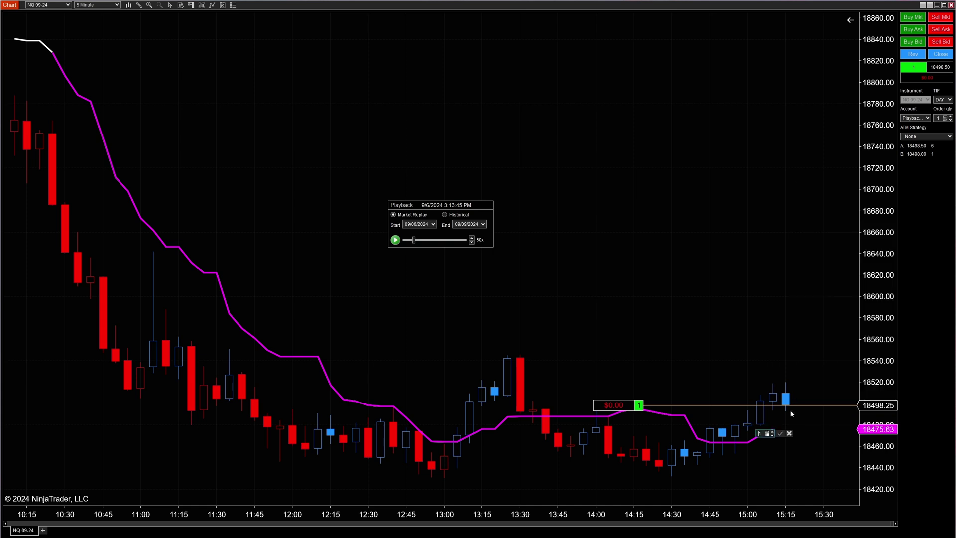
Step: Confirm the sell stop limit, raise it to 18490.75, replay at 100x, and trail it to 18500.50
{"action": "left_click", "coordinate": [780, 434]}
{"action": "left_click_drag", "start_coordinate": [573, 429], "coordinate": [593, 413]}
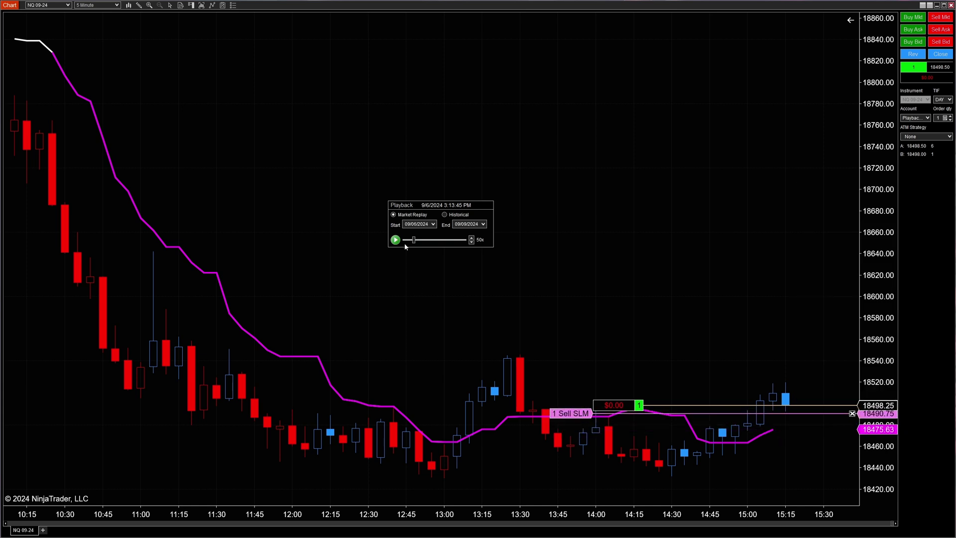
{"action": "left_click", "coordinate": [395, 239]}
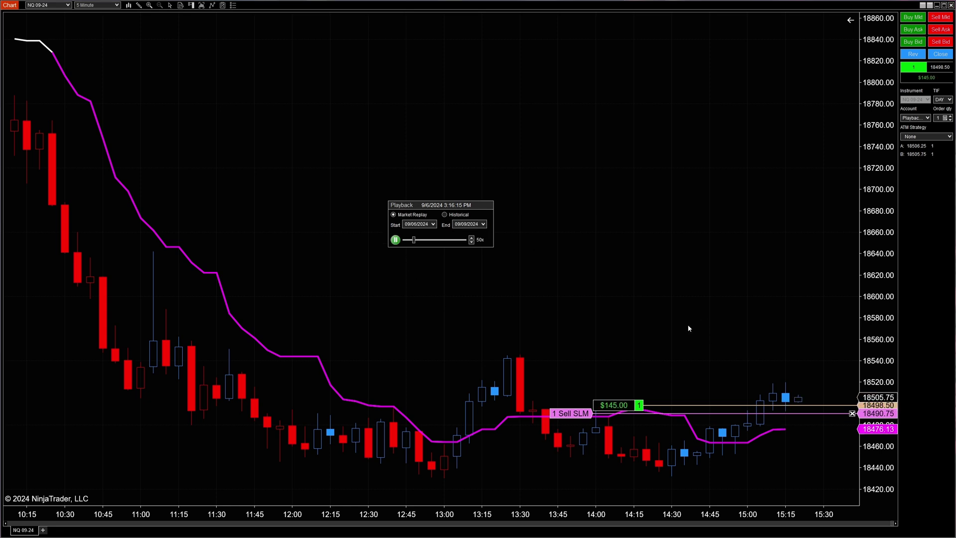
{"action": "scroll", "coordinate": [716, 363], "scroll_direction": "down", "scroll_amount": 3}
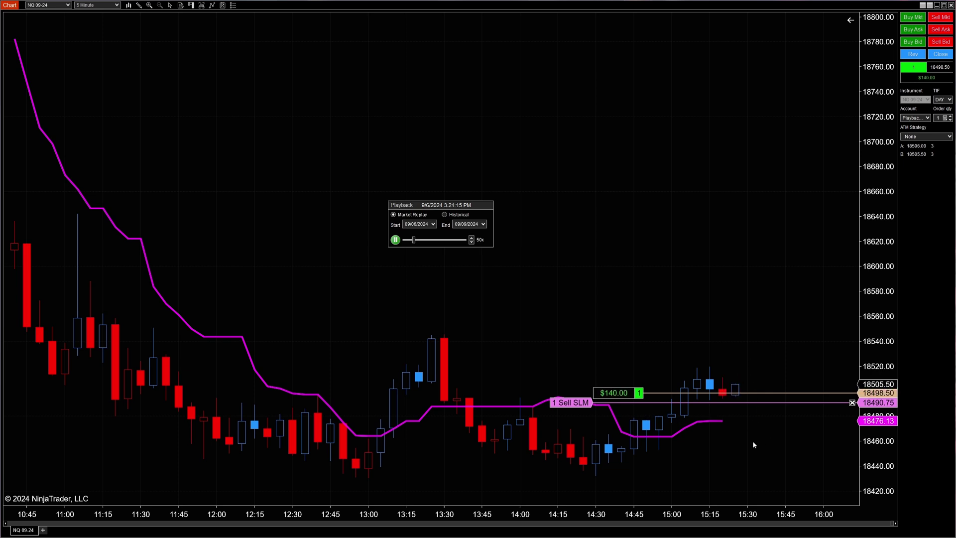
{"action": "left_click", "coordinate": [471, 237]}
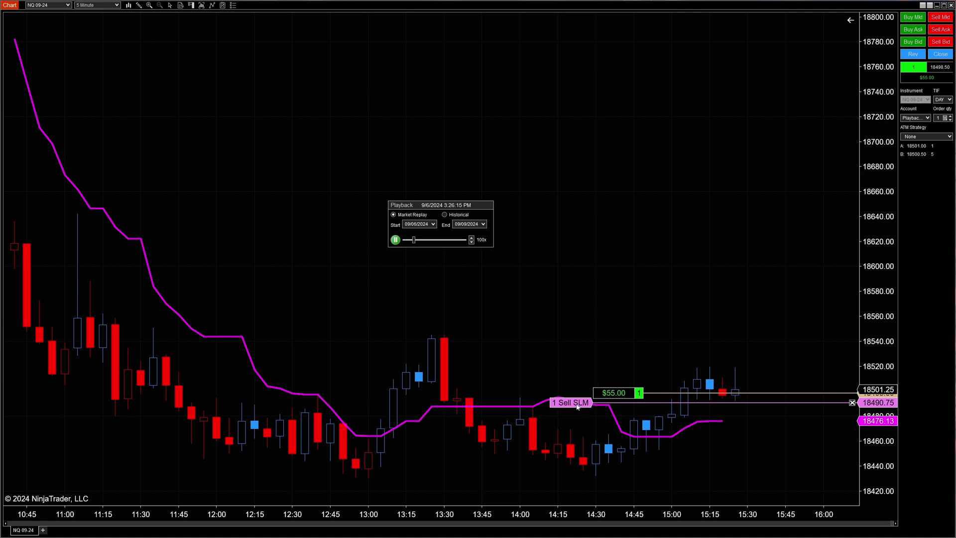
{"action": "left_click_drag", "start_coordinate": [576, 406], "coordinate": [575, 394]}
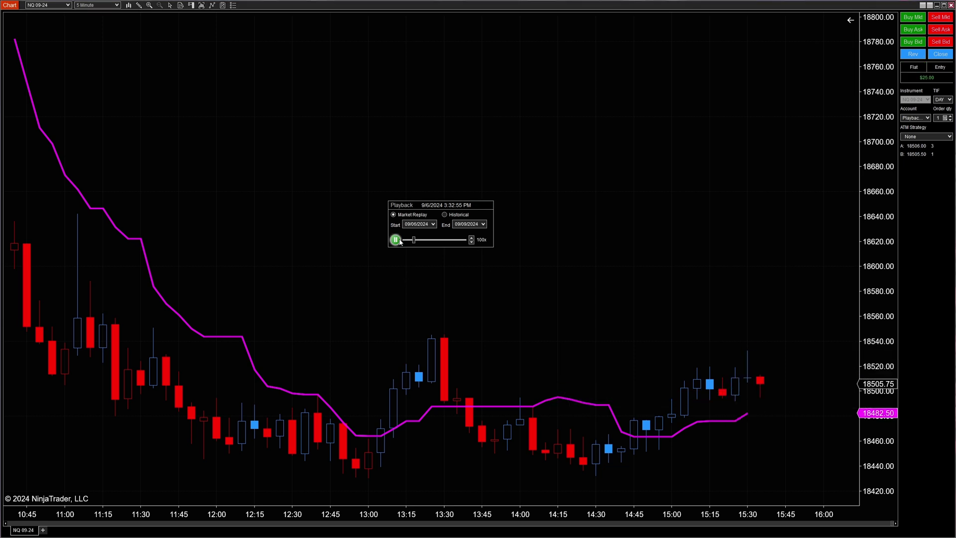
Step: Pause the replay once the stop has filled, leaving the account flat with no working orders
{"action": "left_click", "coordinate": [396, 239]}
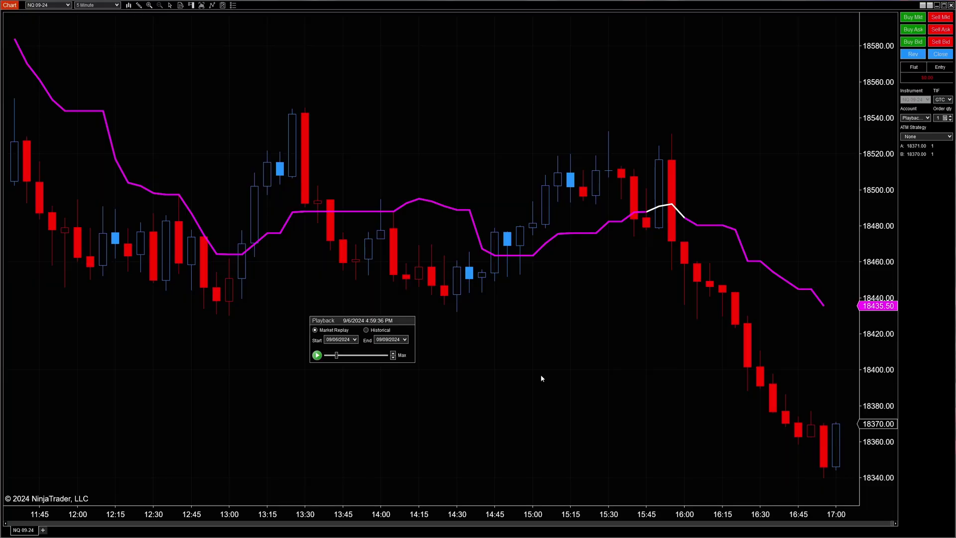
Step: Sell one NQ contract at 18370 and confirm a buy stop limit at 18394.75
{"action": "left_click", "coordinate": [938, 17]}
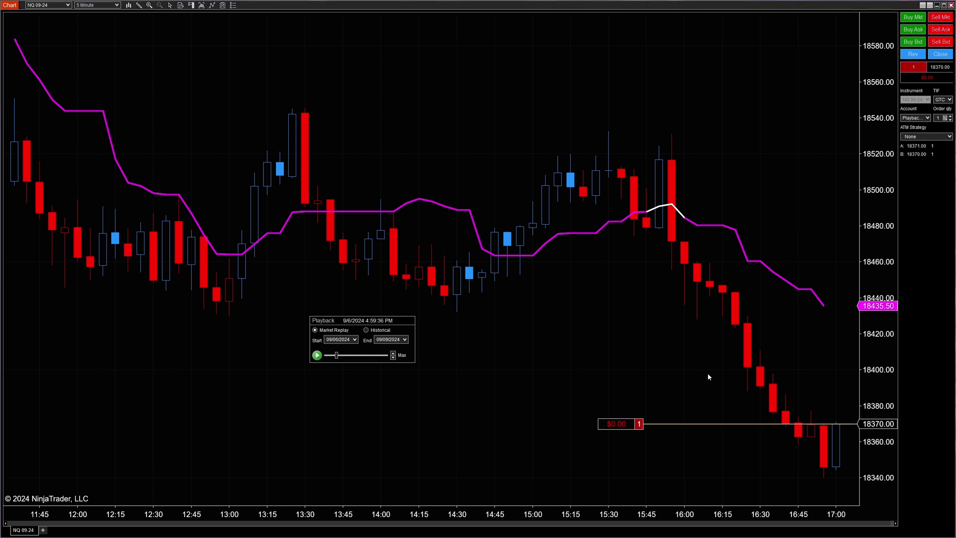
{"action": "right_click", "coordinate": [719, 382]}
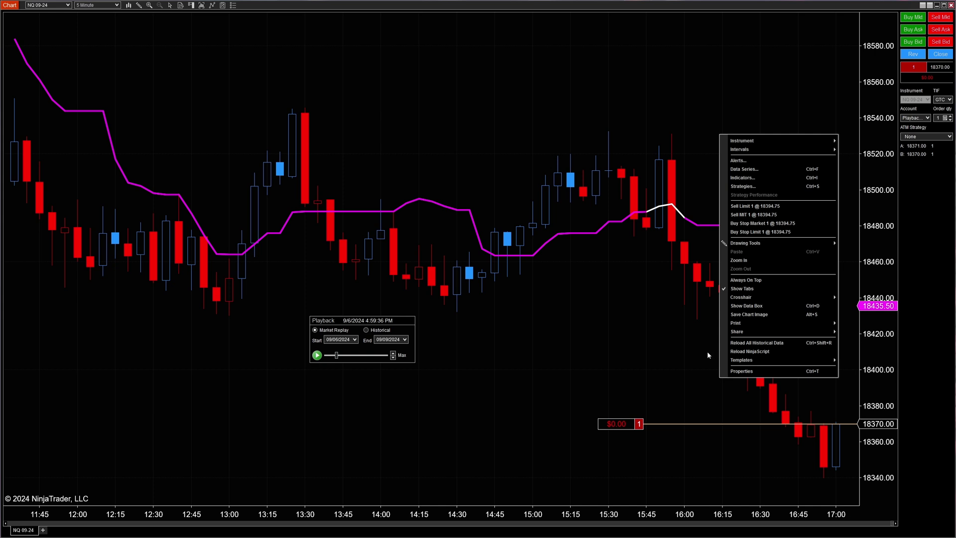
{"action": "left_click", "coordinate": [754, 232]}
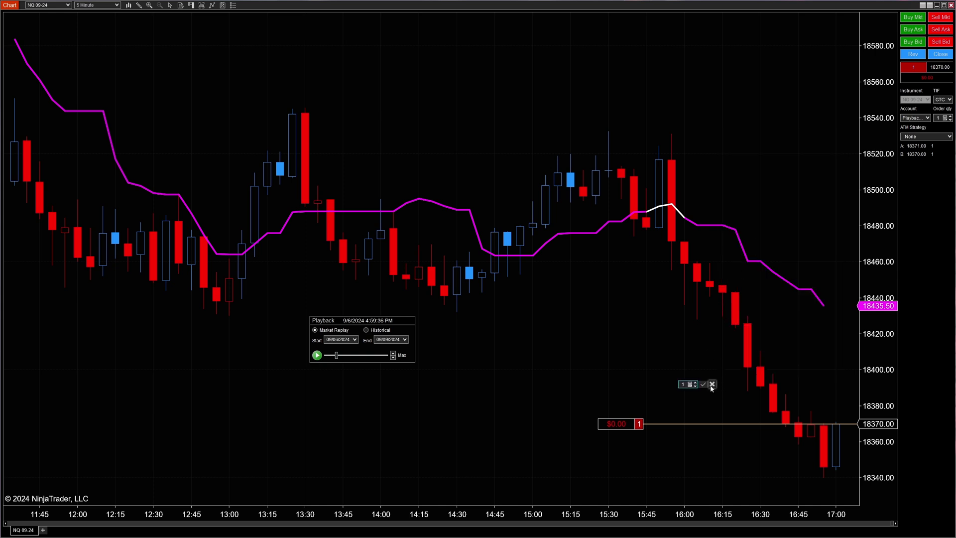
{"action": "left_click", "coordinate": [703, 384]}
Step: Move the buy stop limit down to 18389.25 and resume the replay
{"action": "left_click", "coordinate": [713, 391]}
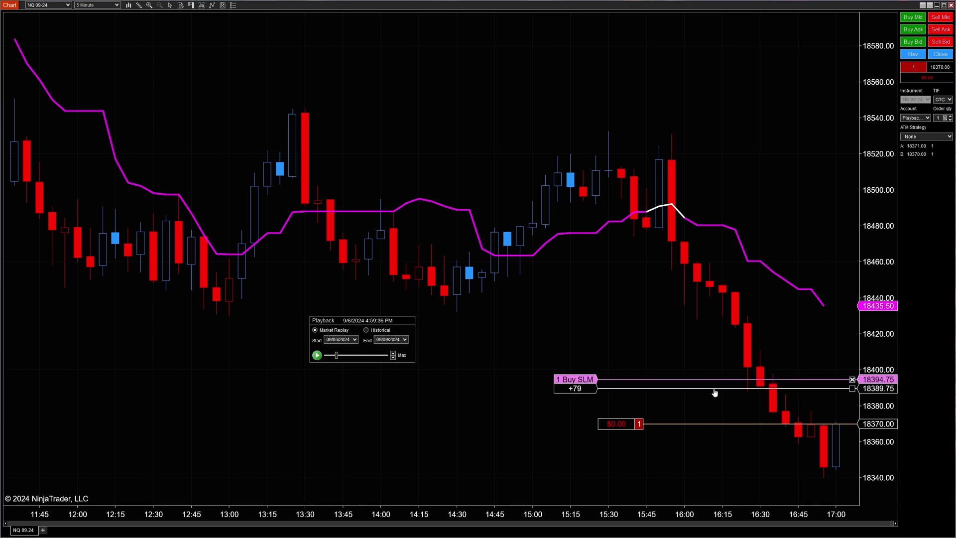
{"action": "left_click", "coordinate": [714, 392]}
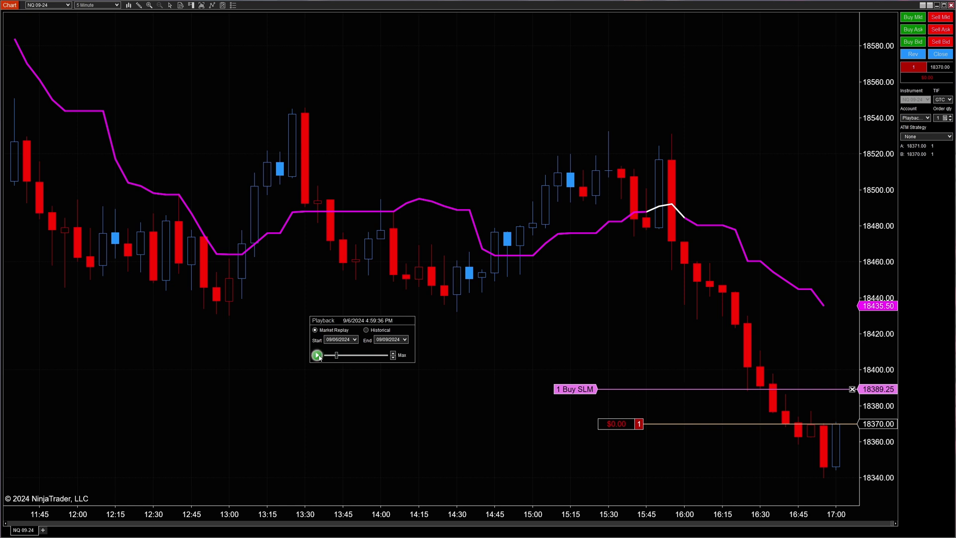
{"action": "left_click", "coordinate": [317, 355]}
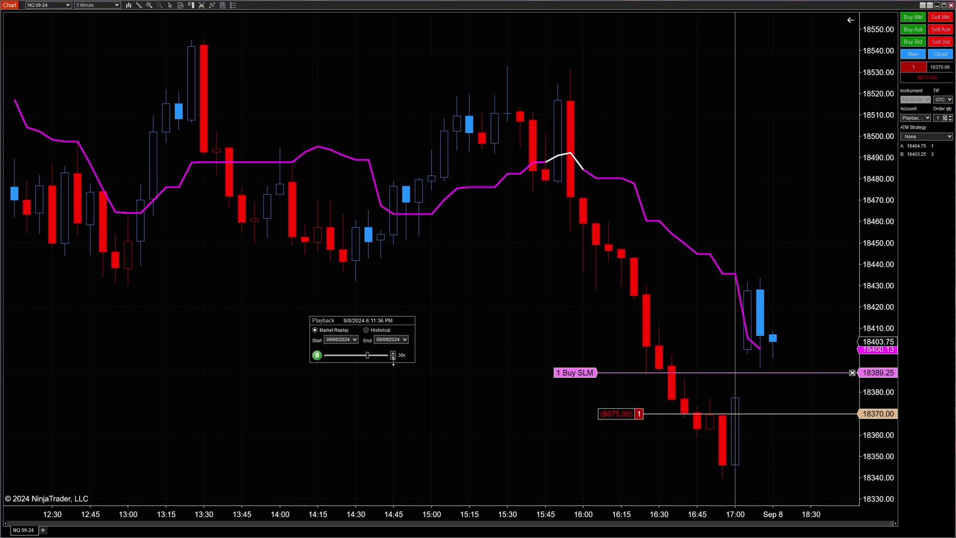
Step: Set the replay speed to Max so the buy stop limit fills and closes the short
{"action": "left_click", "coordinate": [393, 354]}
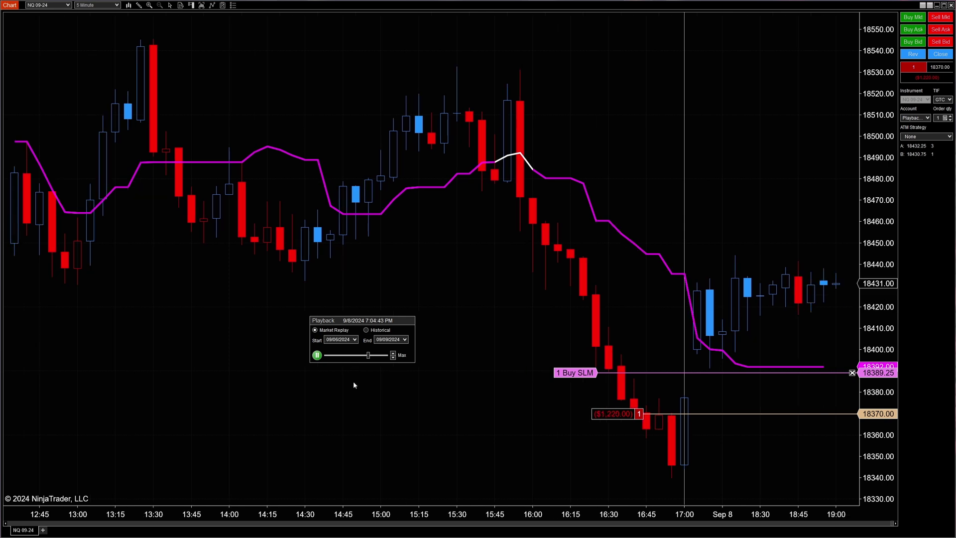
Step: Run the replay to 8:35:17 PM on 9/8, pause it, and drag the Playback window left of the price bars
{"action": "left_click", "coordinate": [317, 357]}
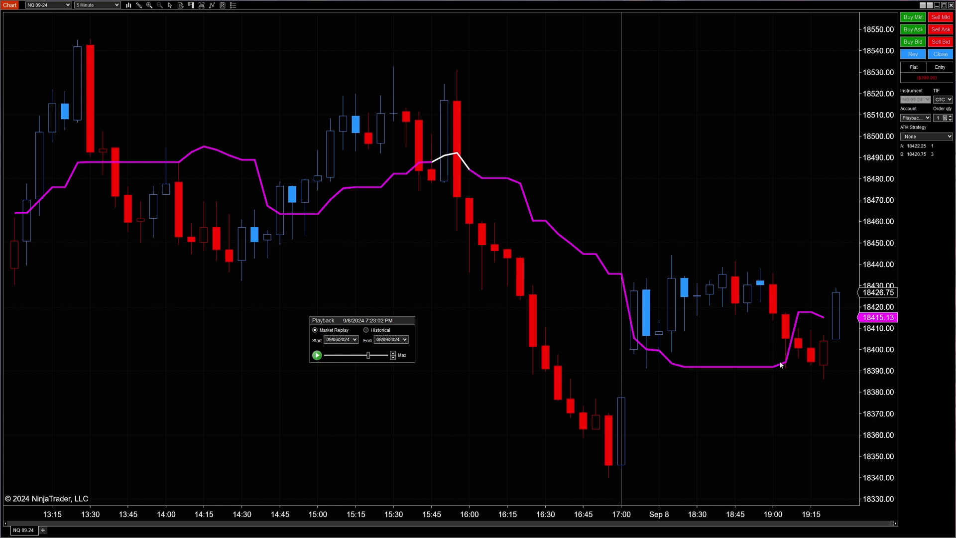
{"action": "left_click", "coordinate": [317, 355]}
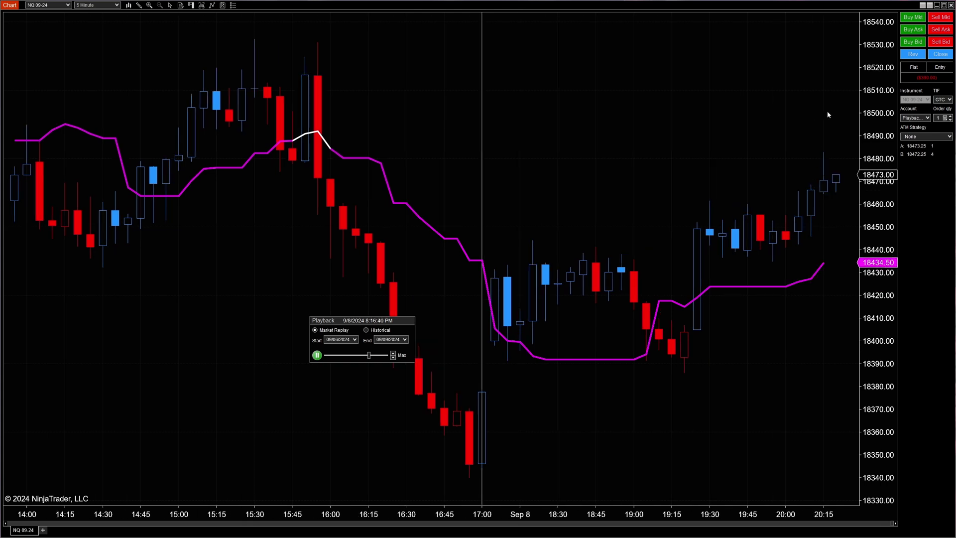
{"action": "left_click", "coordinate": [316, 354]}
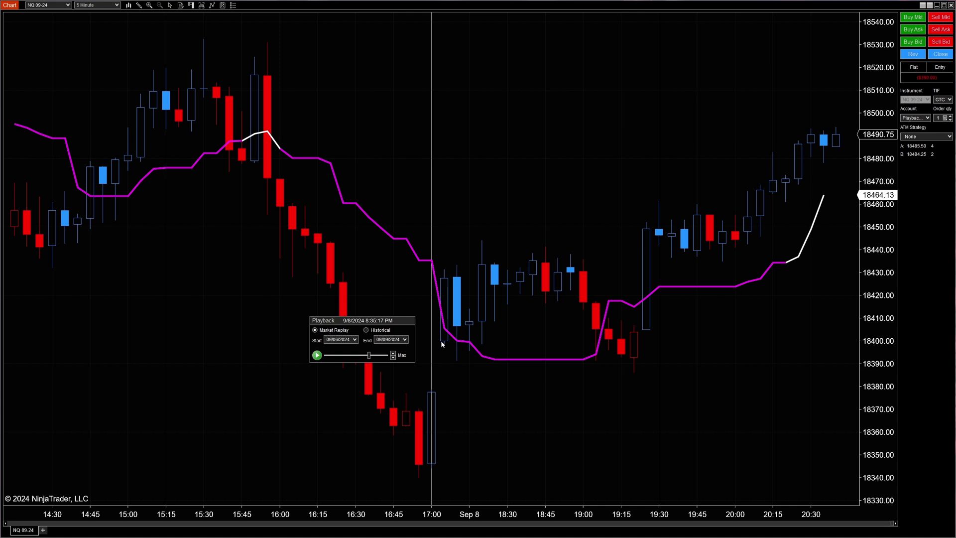
{"action": "left_click_drag", "start_coordinate": [413, 325], "coordinate": [203, 308]}
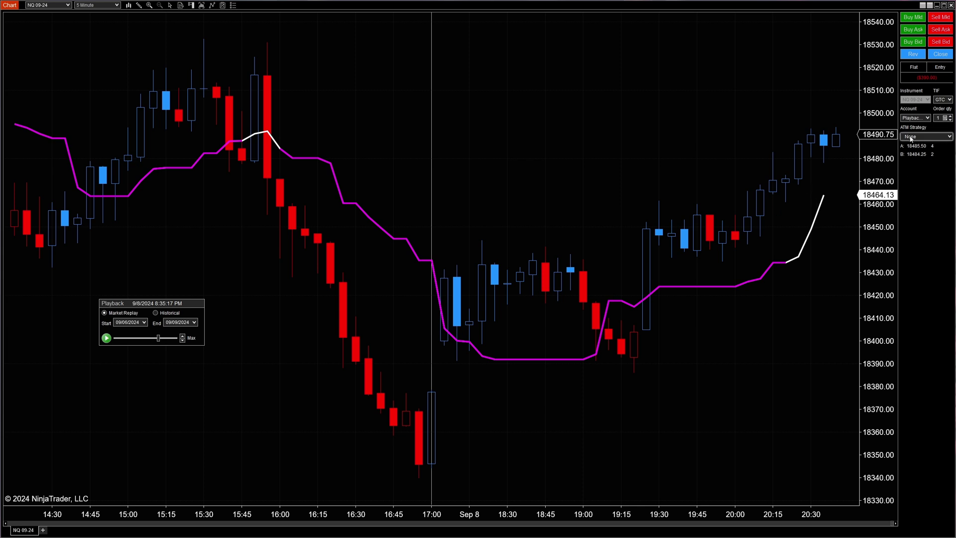
Step: Choose Custom from Chart Trader's ATM Strategy list
{"action": "left_click", "coordinate": [950, 139]}
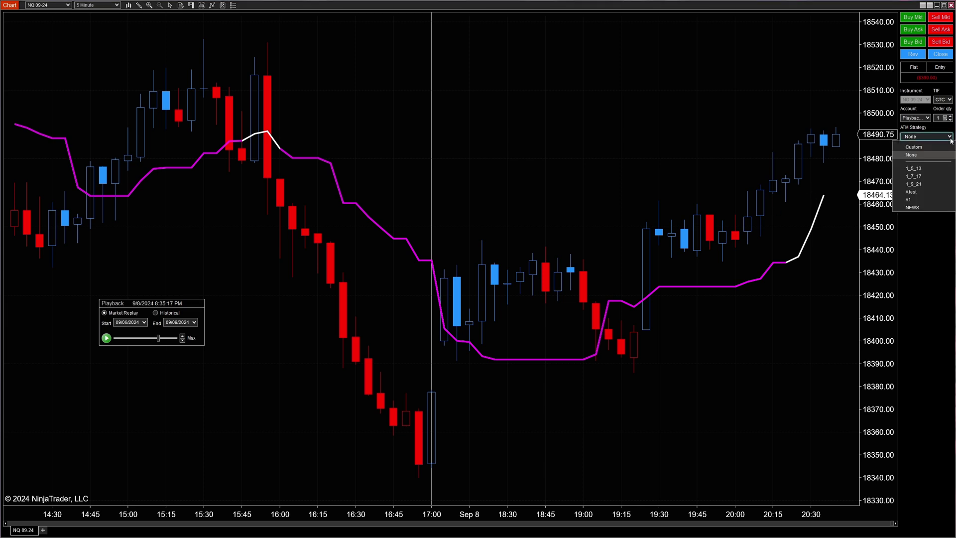
{"action": "left_click", "coordinate": [926, 147]}
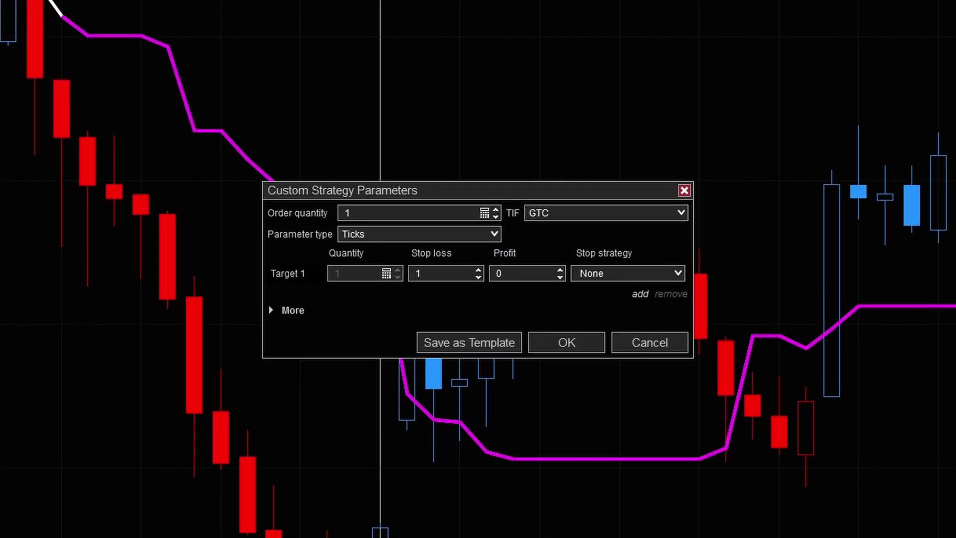
{"action": "left_click", "coordinate": [531, 273]}
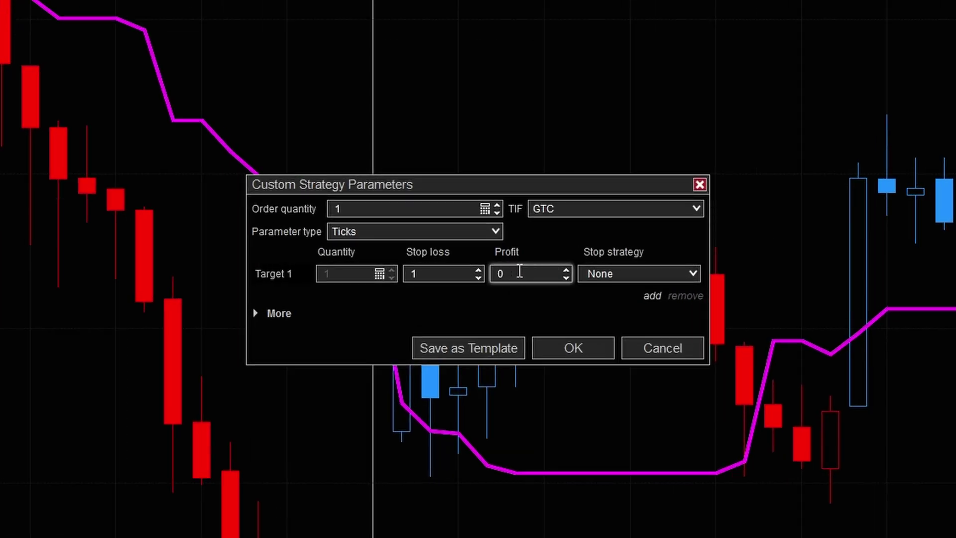
Step: Raise the custom strategy's stop loss to 34 ticks with no profit target and accept it
{"action": "left_click", "coordinate": [479, 269]}
{"action": "left_click", "coordinate": [479, 270]}
{"action": "left_click", "coordinate": [479, 269]}
{"action": "left_click", "coordinate": [478, 269]}
{"action": "double_click", "coordinate": [479, 269]}
{"action": "triple_click", "coordinate": [478, 269]}
{"action": "triple_click", "coordinate": [479, 269]}
{"action": "double_click", "coordinate": [479, 269]}
{"action": "double_click", "coordinate": [479, 269]}
{"action": "double_click", "coordinate": [478, 269]}
{"action": "double_click", "coordinate": [479, 268]}
{"action": "triple_click", "coordinate": [479, 268]}
{"action": "double_click", "coordinate": [479, 269]}
{"action": "triple_click", "coordinate": [478, 270]}
{"action": "double_click", "coordinate": [479, 270]}
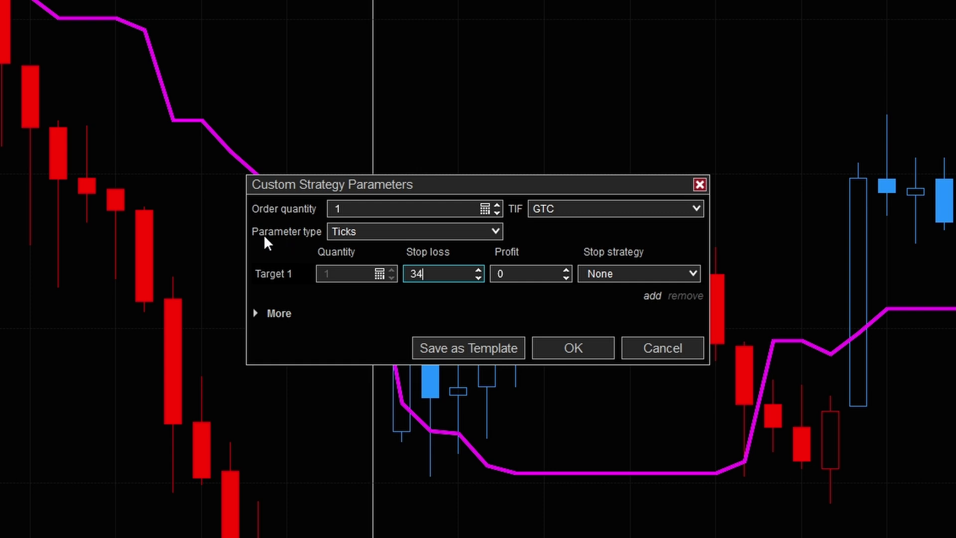
{"action": "left_click", "coordinate": [593, 345]}
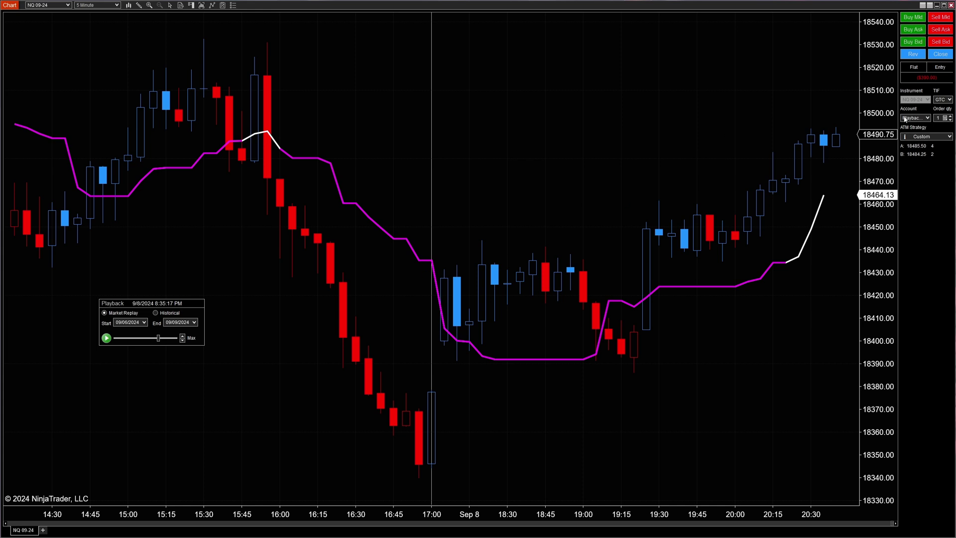
Step: Buy one contract at mid with the 34-tick stop, then move the sell stop from 18452.75 up to breakeven at 18491.00
{"action": "left_click", "coordinate": [912, 17]}
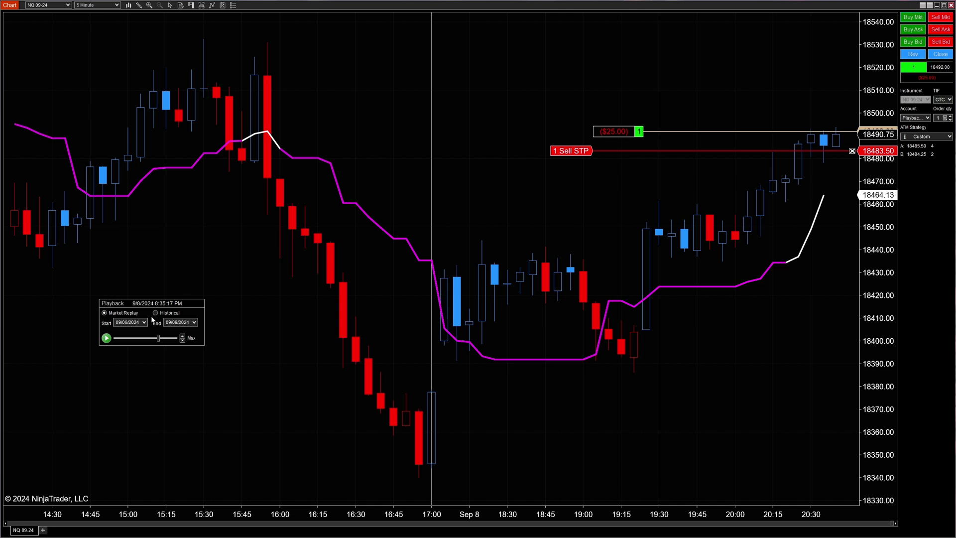
{"action": "left_click", "coordinate": [107, 339]}
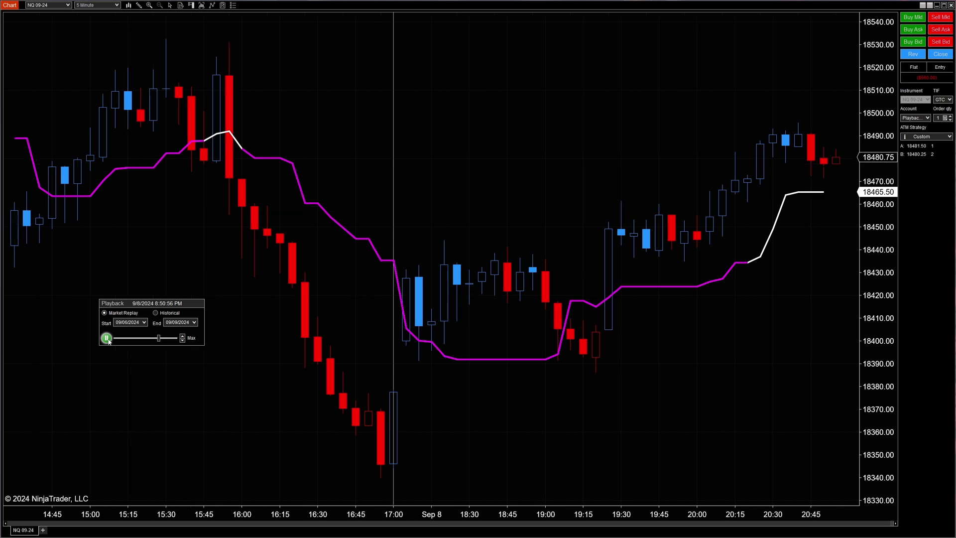
{"action": "left_click", "coordinate": [107, 338]}
{"action": "left_click", "coordinate": [913, 17]}
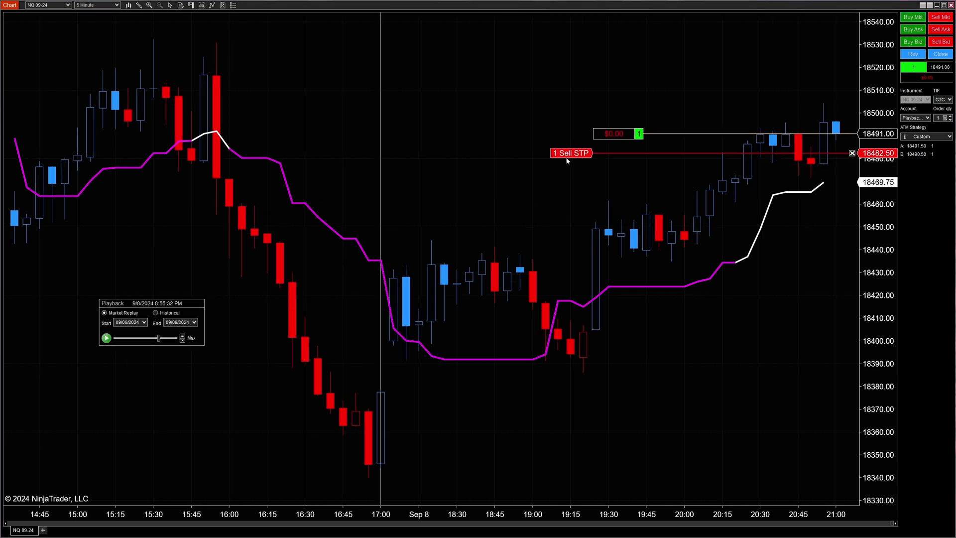
{"action": "left_click_drag", "start_coordinate": [570, 153], "coordinate": [570, 221]}
{"action": "left_click", "coordinate": [106, 338]}
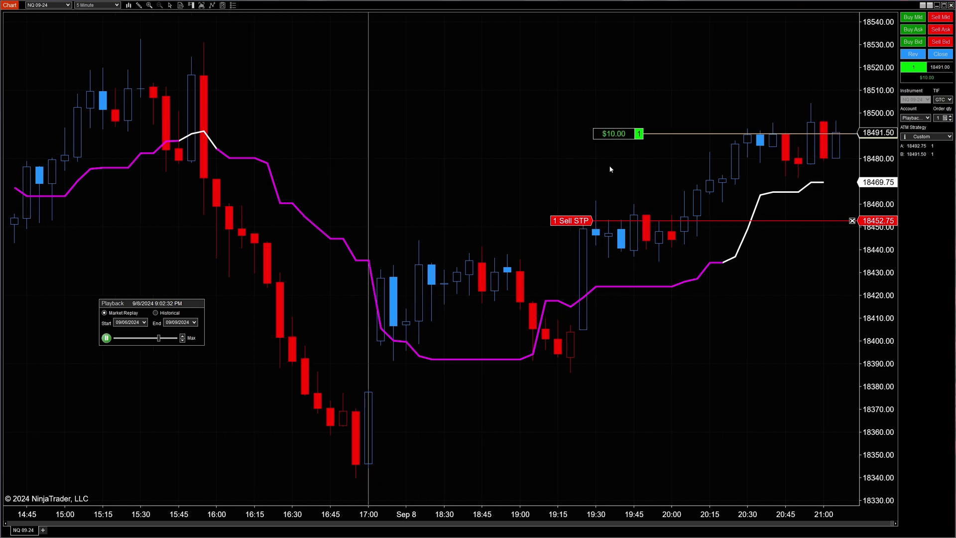
{"action": "left_click_drag", "start_coordinate": [588, 219], "coordinate": [593, 134]}
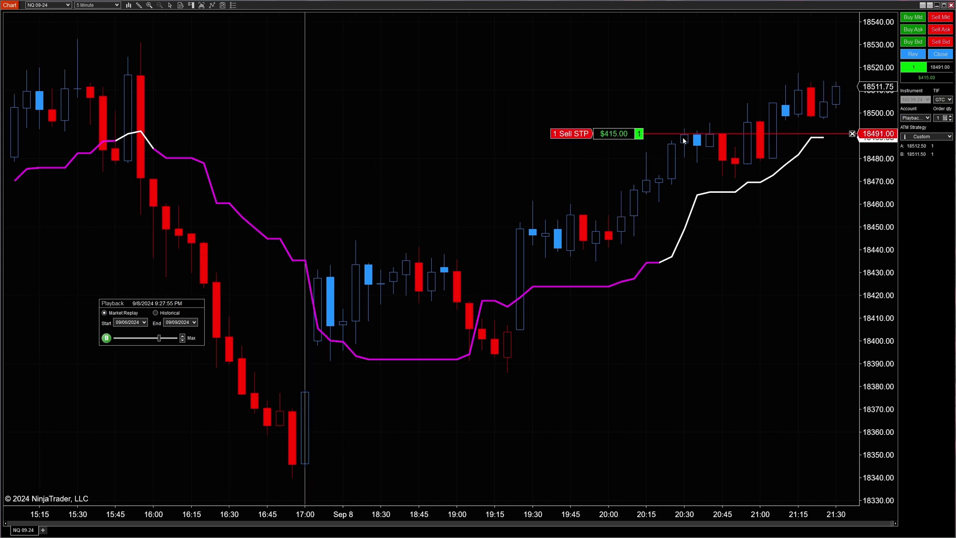